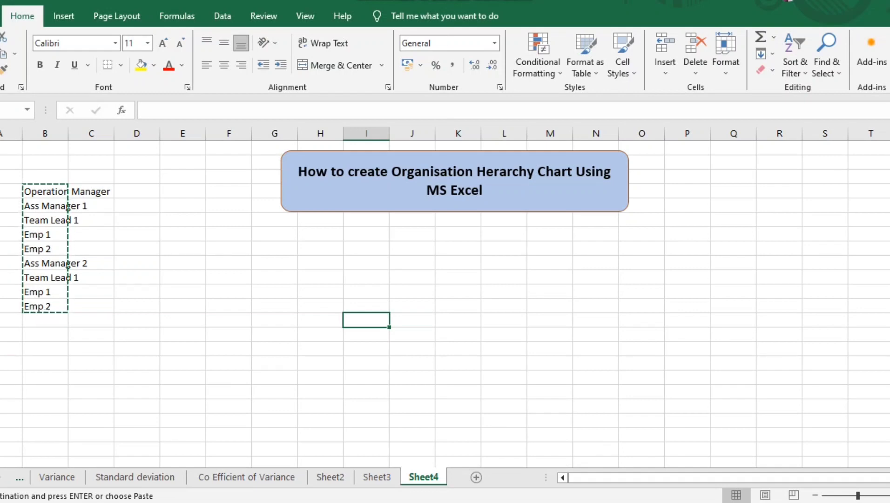
pyautogui.click(64, 16)
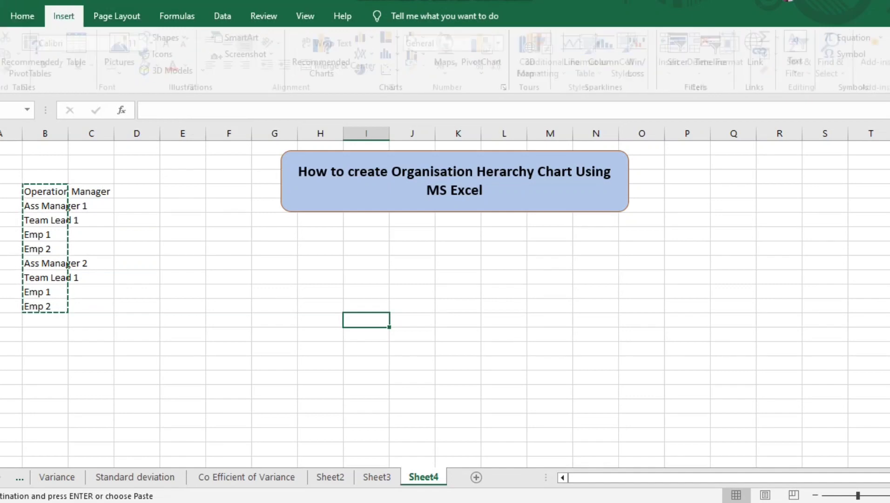
pyautogui.click(170, 37)
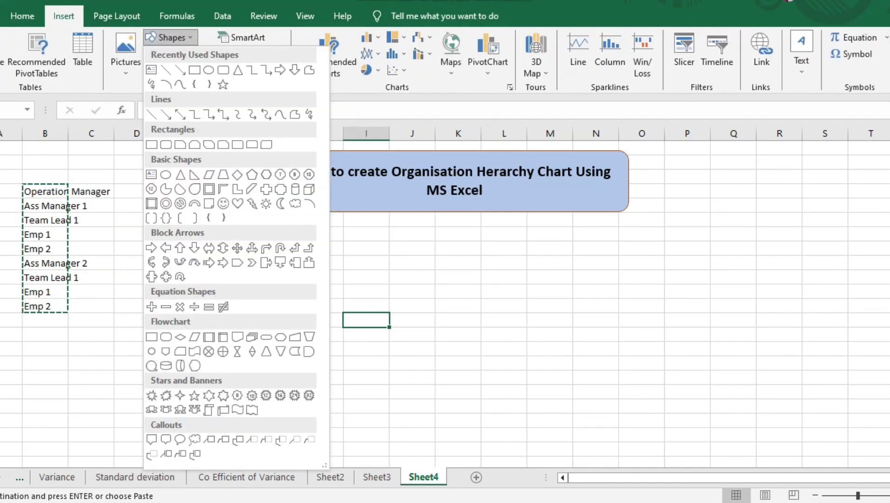
pyautogui.press('Escape')
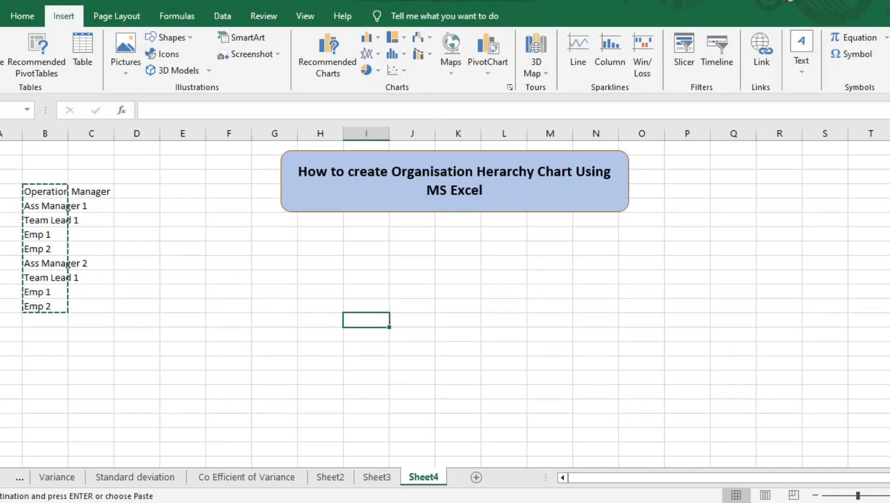
# - Highlight the list of positions in column B, from Operation Manager down to the last Emp 2
pyautogui.click(45, 191)
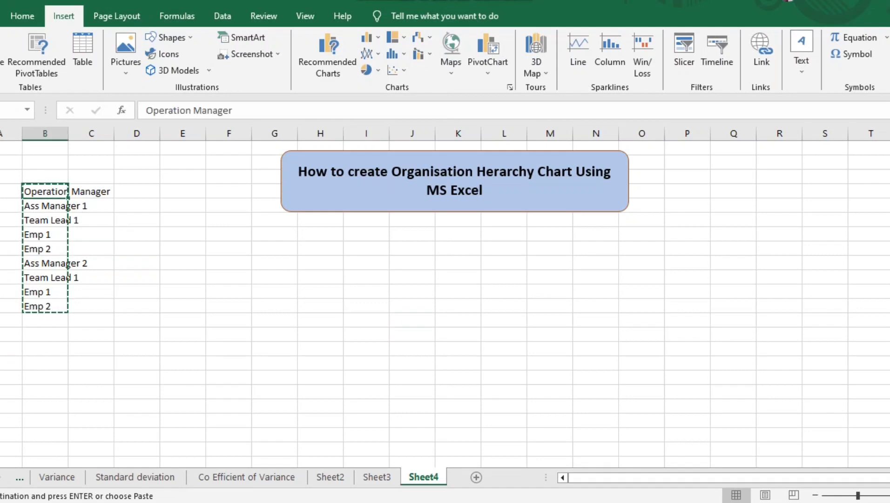
pyautogui.click(182, 205)
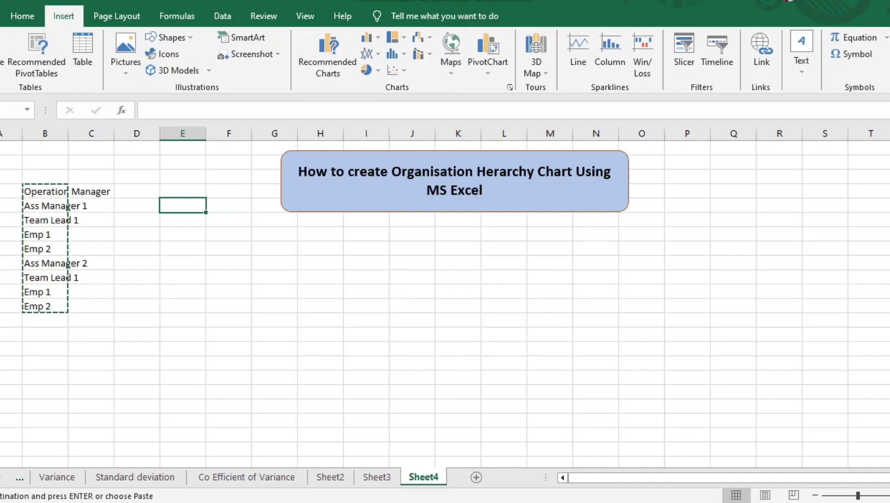
pyautogui.press('Left')
pyautogui.press('Right')
pyautogui.press('Left')
pyautogui.press('Left')
pyautogui.press('Left')
pyautogui.press('Up')
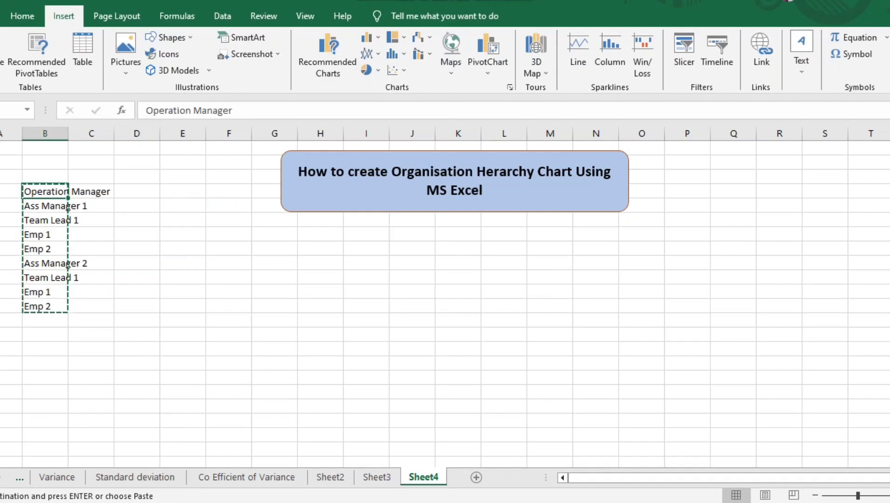
pyautogui.hotkey('ctrl', 'shift', 'Down')
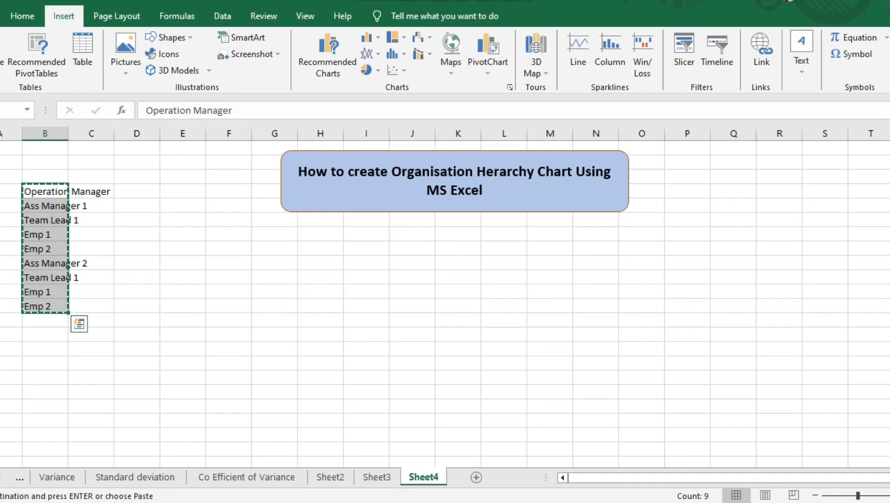
pyautogui.keyDown('ctrl'); pyautogui.click(229, 248); pyautogui.keyUp('ctrl')
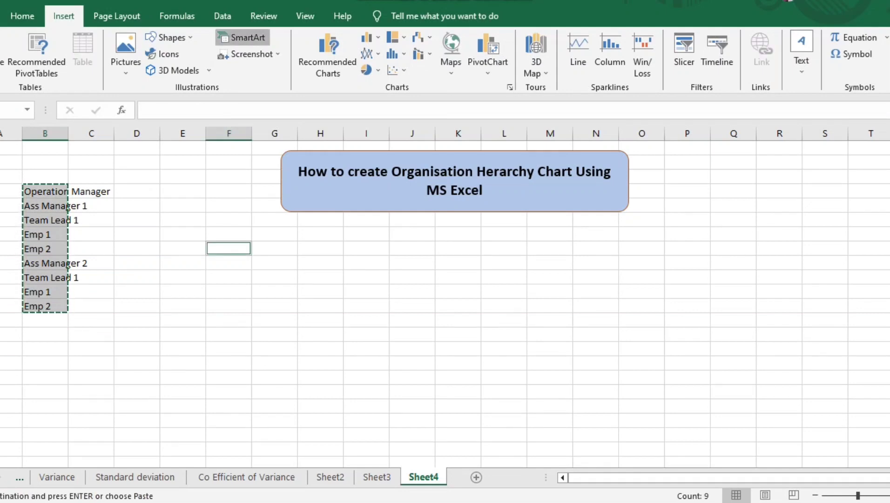
# - Insert a SmartArt Organization Chart from the Hierarchy category
pyautogui.click(243, 37)
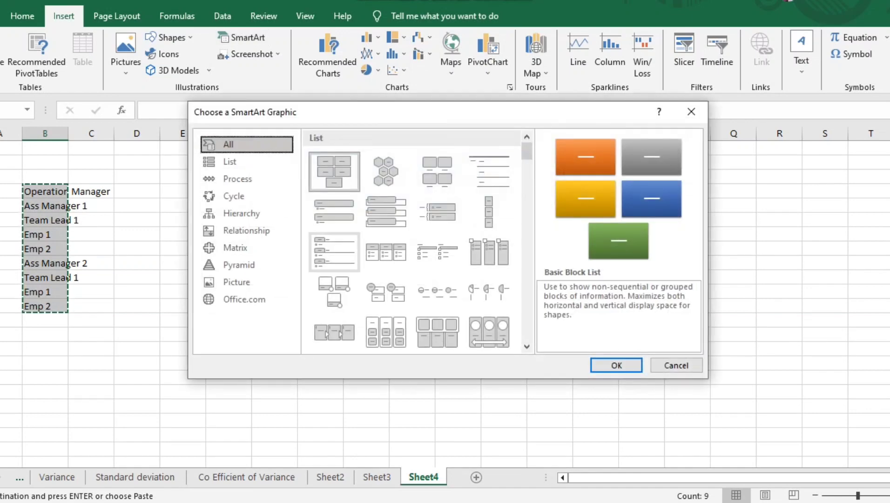
pyautogui.click(242, 213)
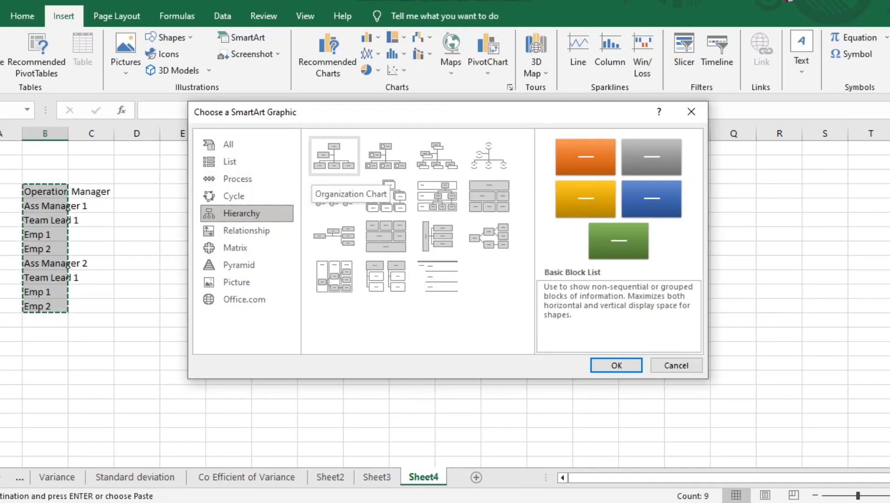
pyautogui.click(333, 155)
pyautogui.click(616, 365)
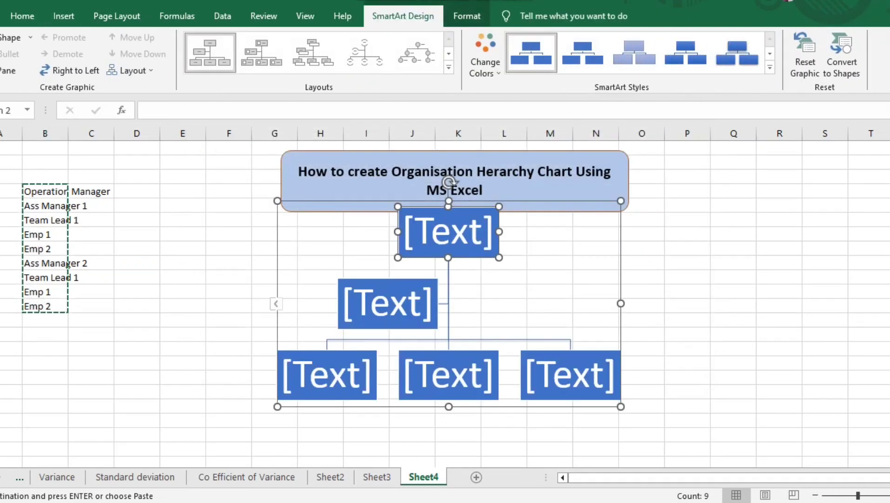
# - Show the chart's text pane and delete all of its placeholder entries
pyautogui.rightClick(340, 249)
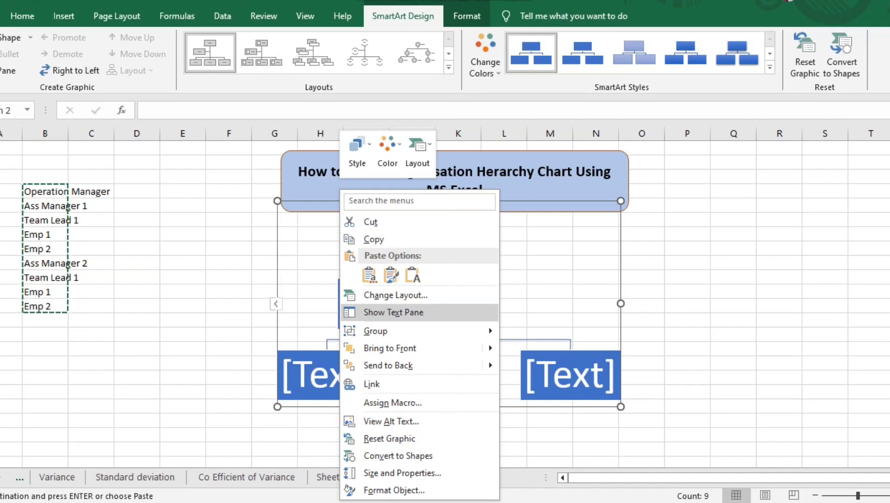
pyautogui.click(393, 312)
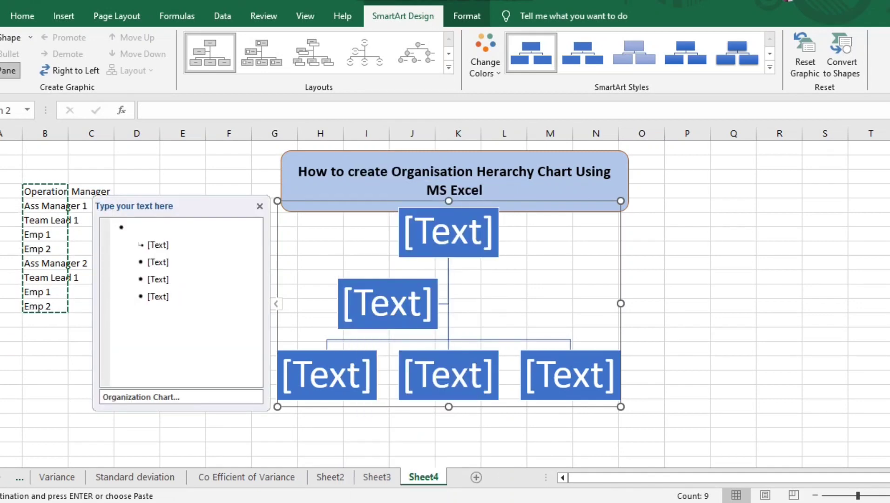
pyautogui.click(158, 297)
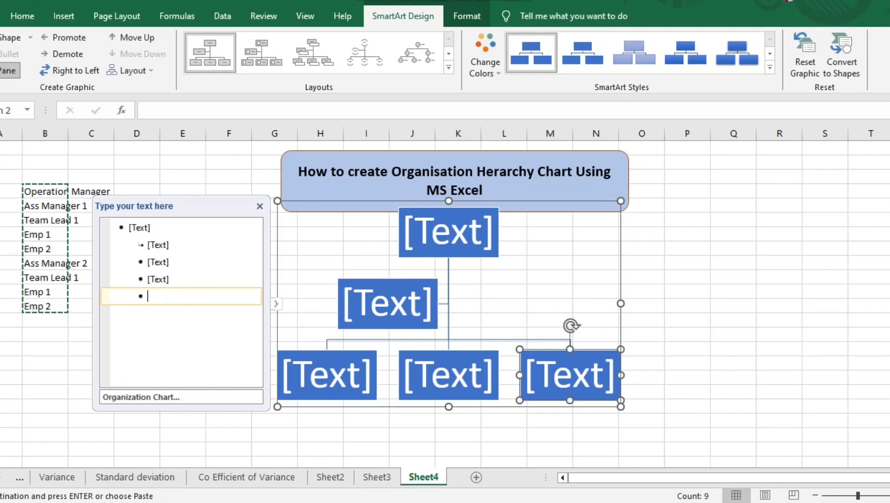
pyautogui.hotkey('ctrl', 'a')
pyautogui.press('Delete')
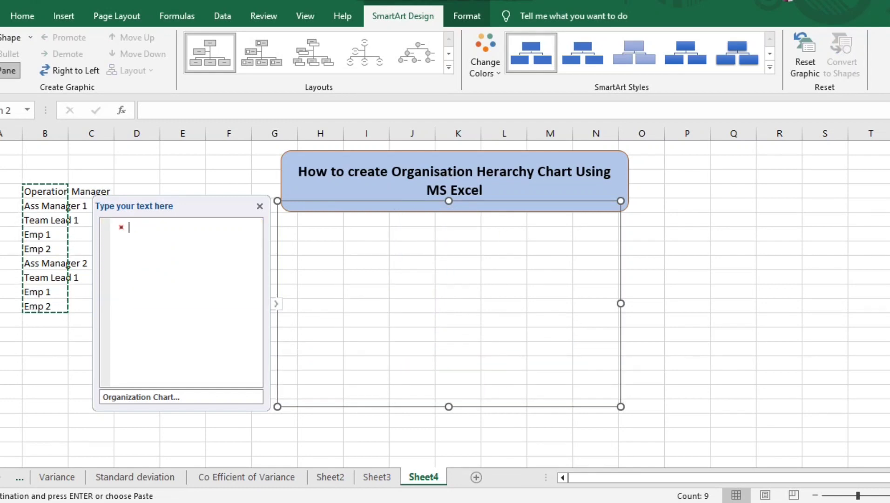
# - Copy the list of positions from column B and paste it into the empty organization chart's text pane
pyautogui.click(45, 220)
pyautogui.hotkey('ctrl', 'a')
pyautogui.hotkey('ctrl', 'c')
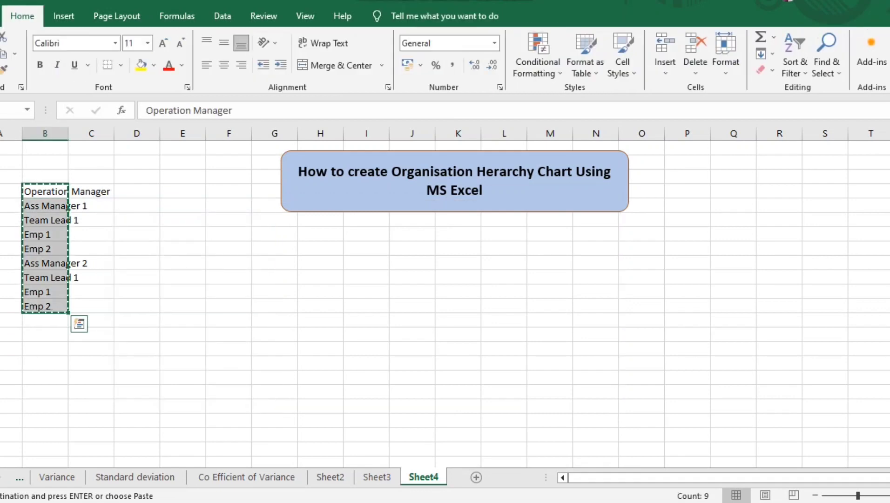
pyautogui.keyDown('ctrl'); pyautogui.click(228, 263); pyautogui.keyUp('ctrl')
pyautogui.click(137, 263)
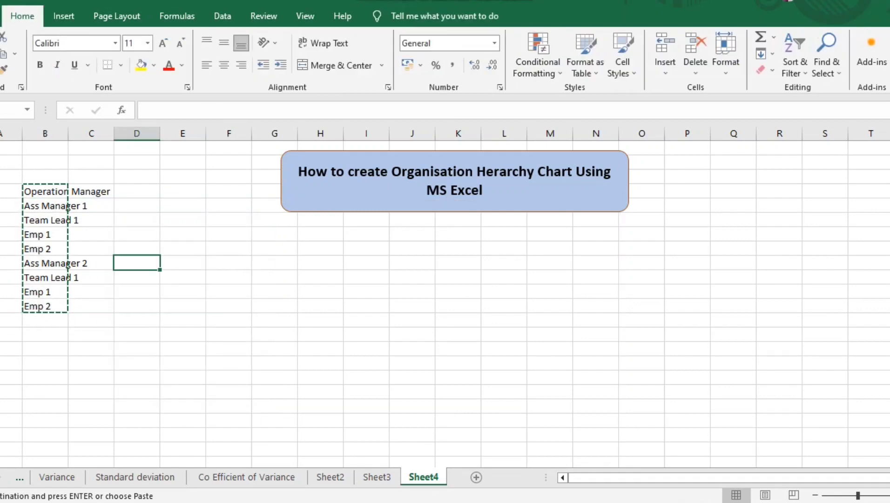
pyautogui.click(449, 304)
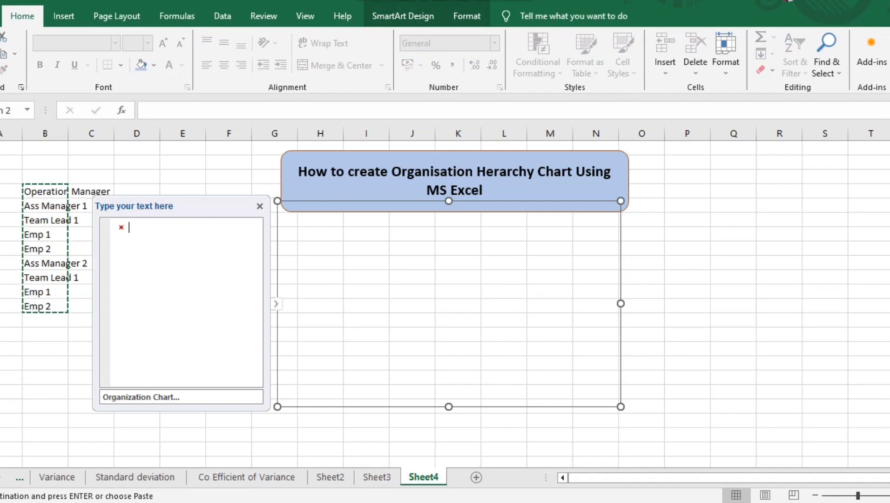
pyautogui.hotkey('ctrl', 'v')
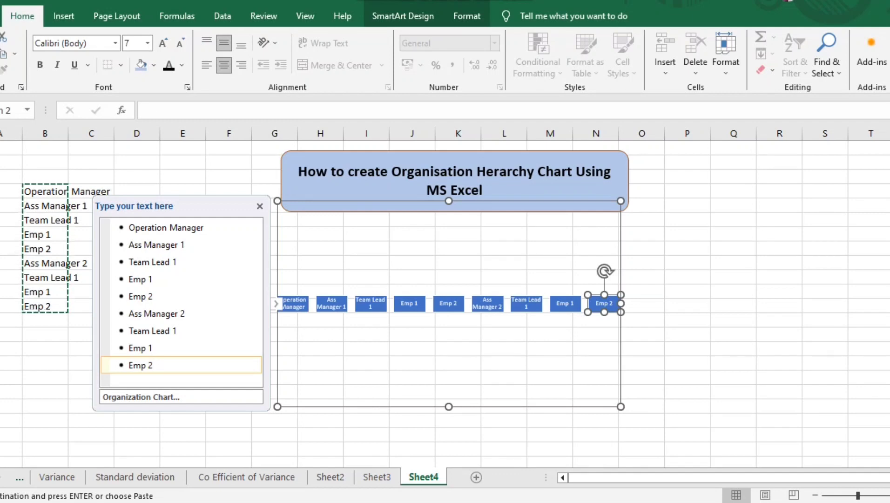
# - Demote Ass Manager 1 and Ass Manager 2 by one level each in the chart's text pane
pyautogui.click(129, 244)
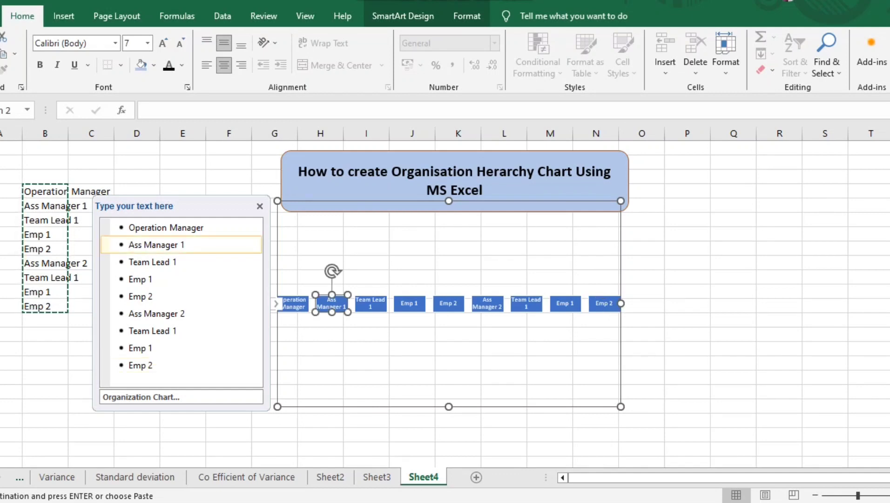
pyautogui.press('Tab')
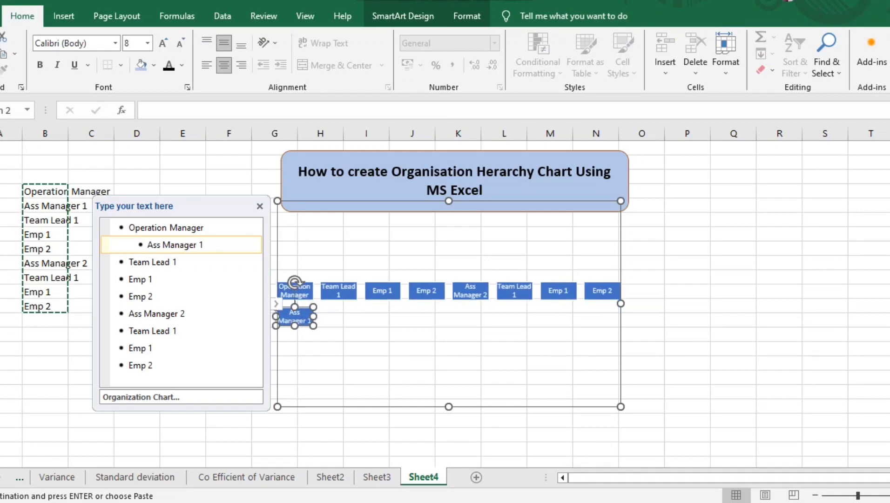
pyautogui.click(129, 313)
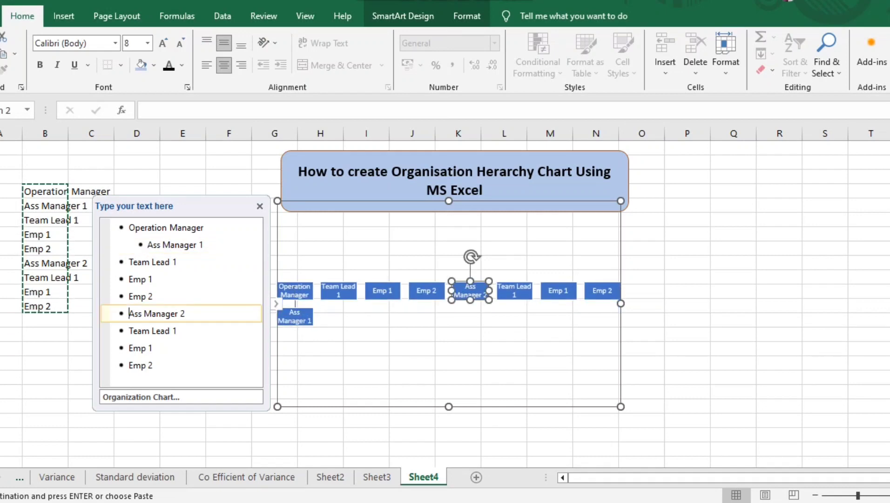
pyautogui.press('Tab')
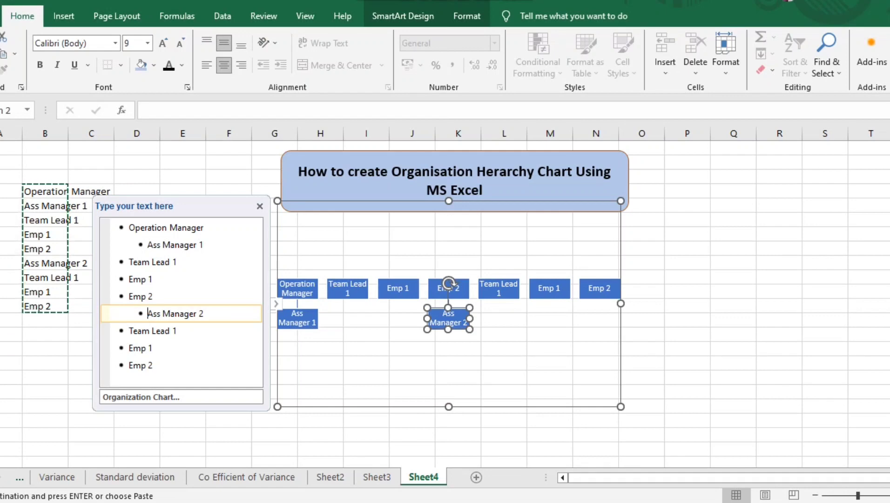
# - Nest the first Team Lead 1 under Ass Manager 1, with the first Emp 1 and Emp 2 one level beneath that team lead
pyautogui.click(129, 262)
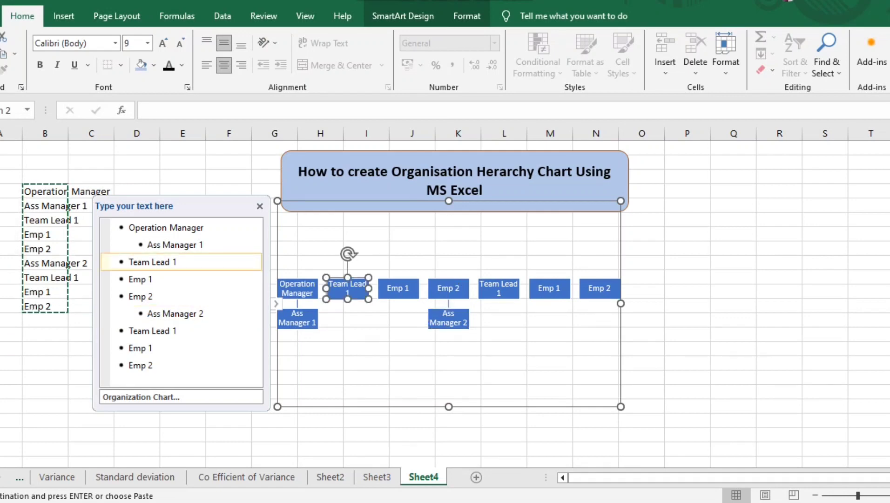
pyautogui.press('Tab')
pyautogui.press('Tab')
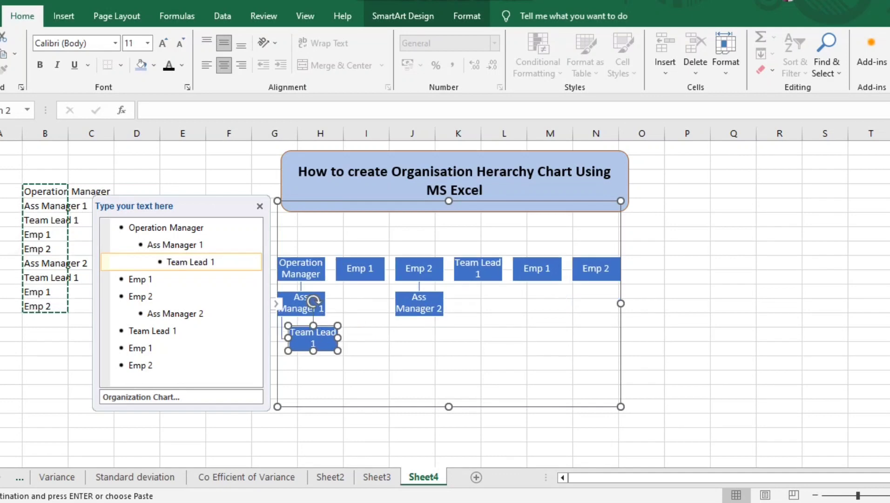
pyautogui.press('Down')
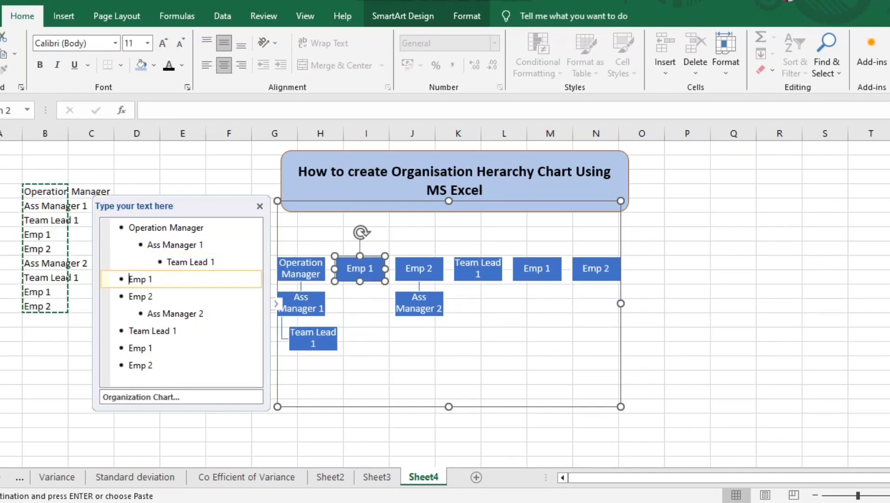
pyautogui.hotkey('shift', 'Down')
pyautogui.hotkey('shift', 'Down')
pyautogui.press('Tab')
pyautogui.press('Tab')
pyautogui.press('Tab')
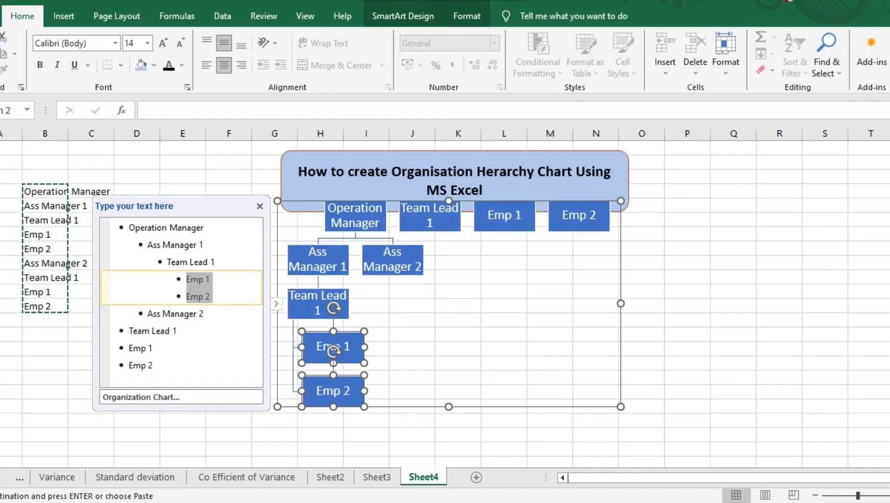
# - Nest the second Team Lead 1 under Ass Manager 2, with the remaining Emp 1 and Emp 2 one level beneath it
pyautogui.press('Down')
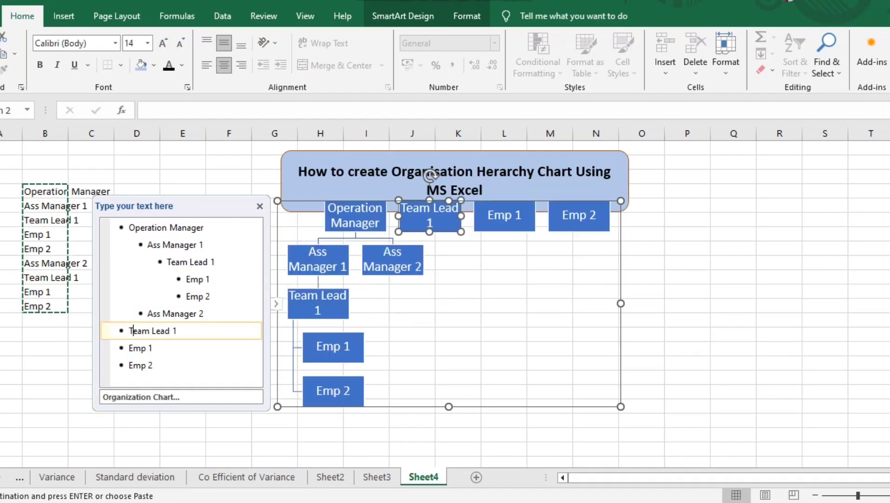
pyautogui.press('Tab')
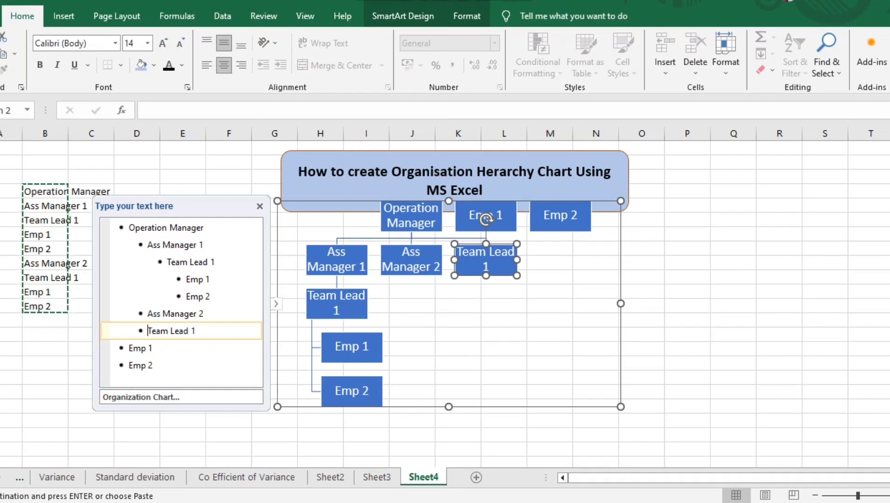
pyautogui.press('Tab')
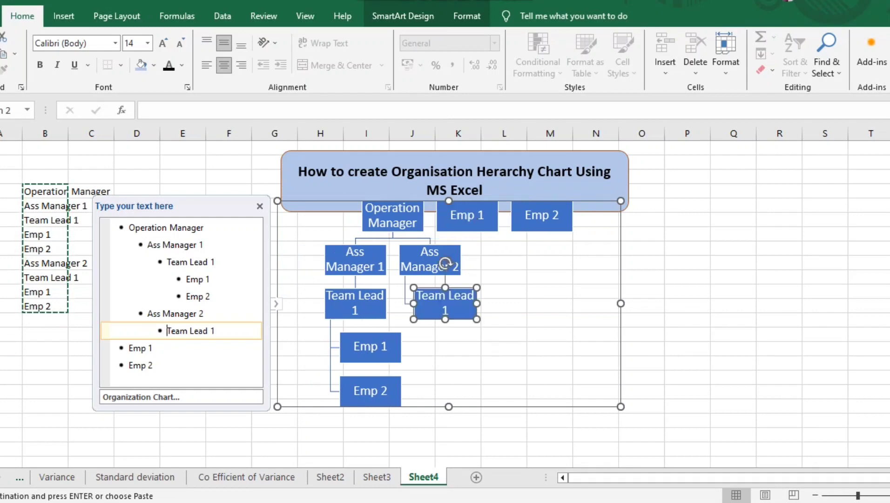
pyautogui.press('Down')
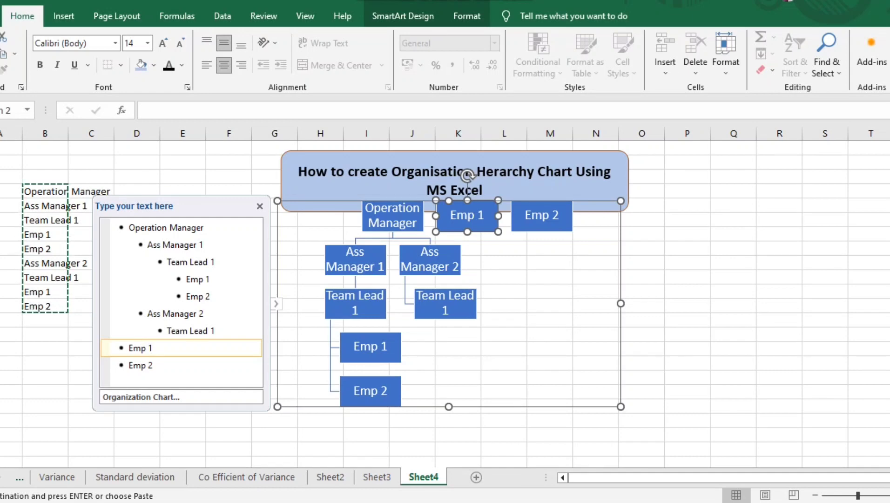
pyautogui.press('Home')
pyautogui.hotkey('shift', 'Down')
pyautogui.hotkey('shift', 'Down')
pyautogui.press('Tab')
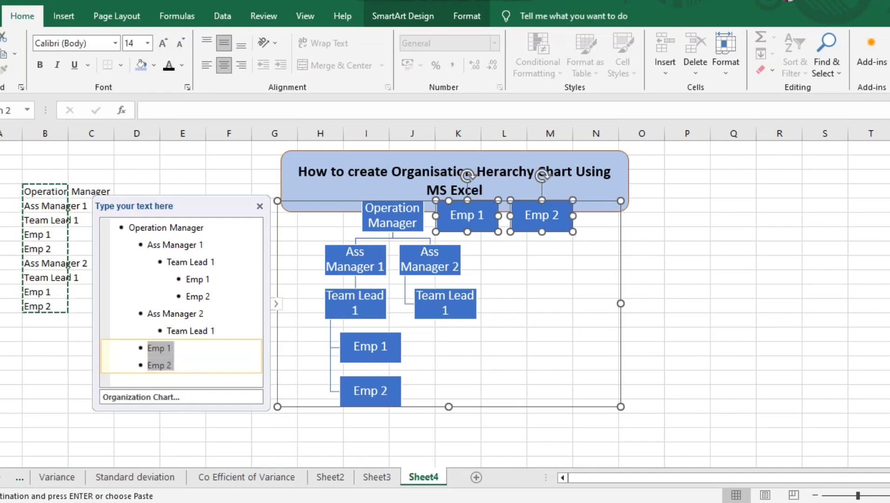
pyautogui.press('Tab')
pyautogui.press('Tab')
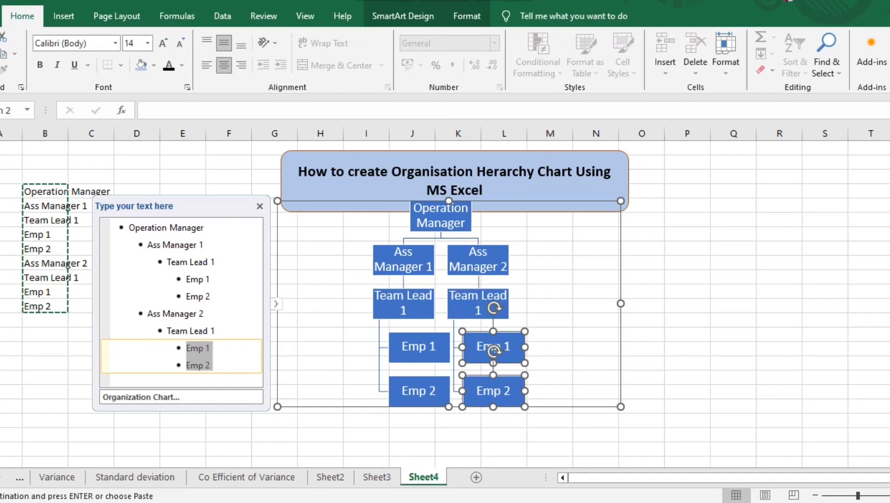
# - Move the organization chart below the title box so that they no longer overlap
pyautogui.click(733, 306)
pyautogui.click(641, 306)
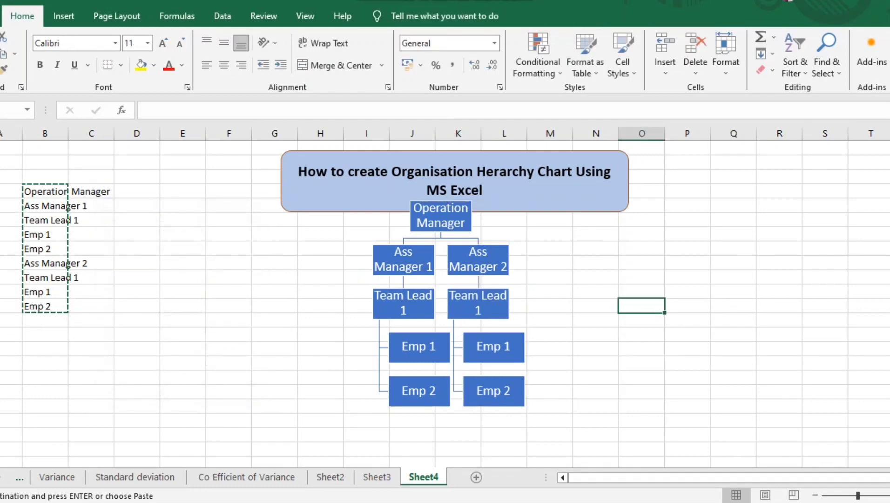
pyautogui.click(573, 304)
pyautogui.moveTo(573, 304); pyautogui.dragTo(596, 338)
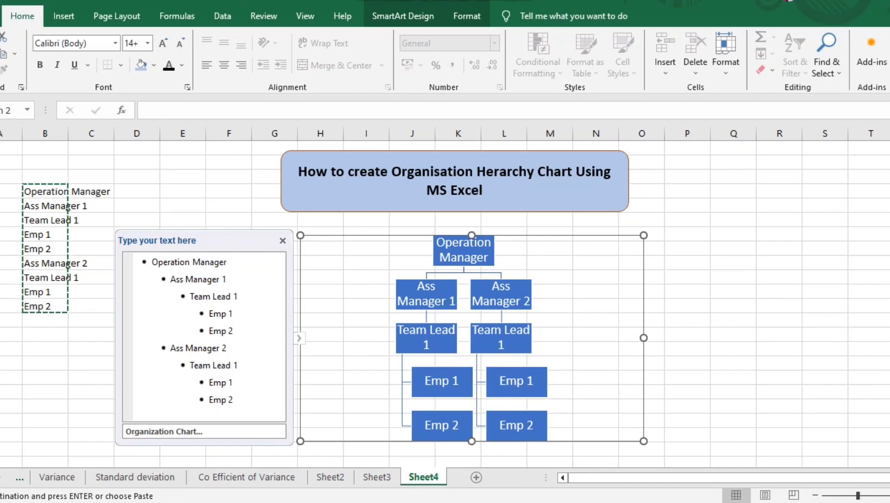
# - Change the chart to the Name and Title Organization Chart layout and move it up directly beneath the title box
pyautogui.rightClick(357, 303)
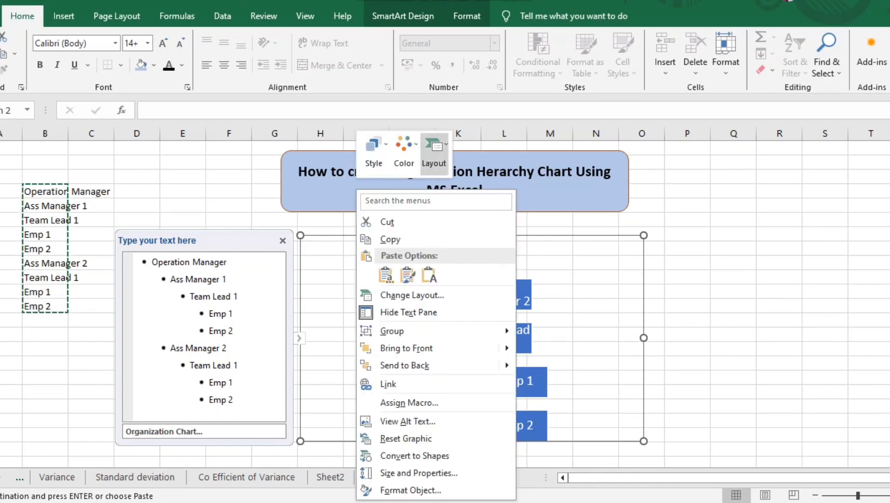
pyautogui.click(434, 150)
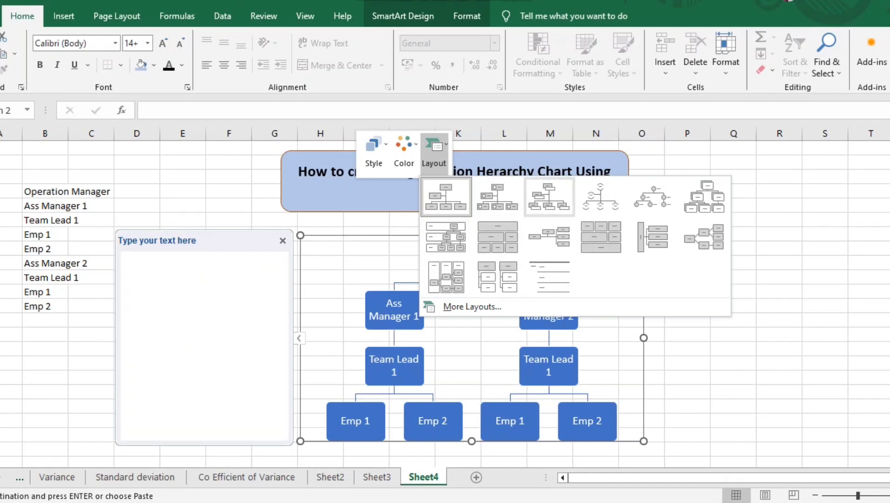
pyautogui.click(548, 198)
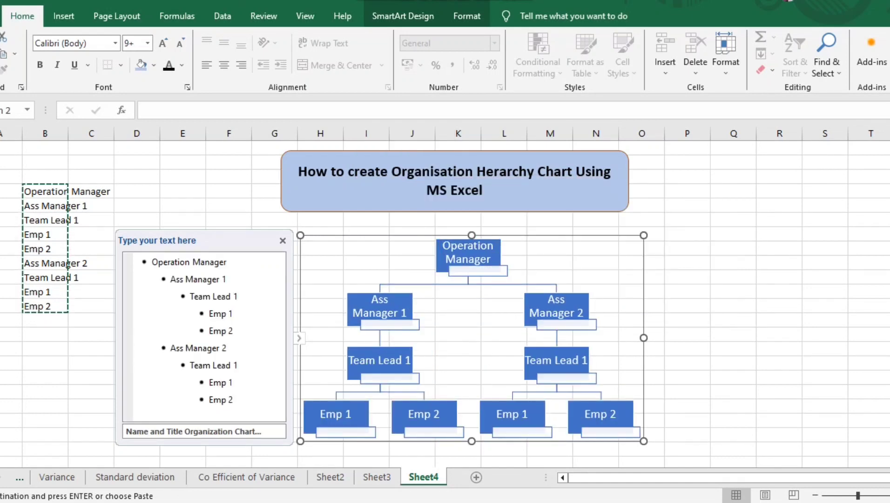
pyautogui.moveTo(535, 235); pyautogui.dragTo(523, 214)
pyautogui.click(733, 277)
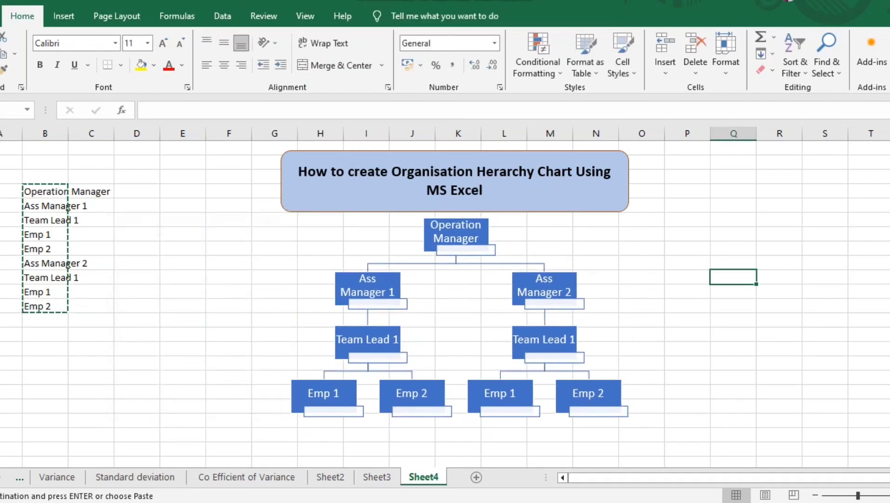
pyautogui.click(535, 236)
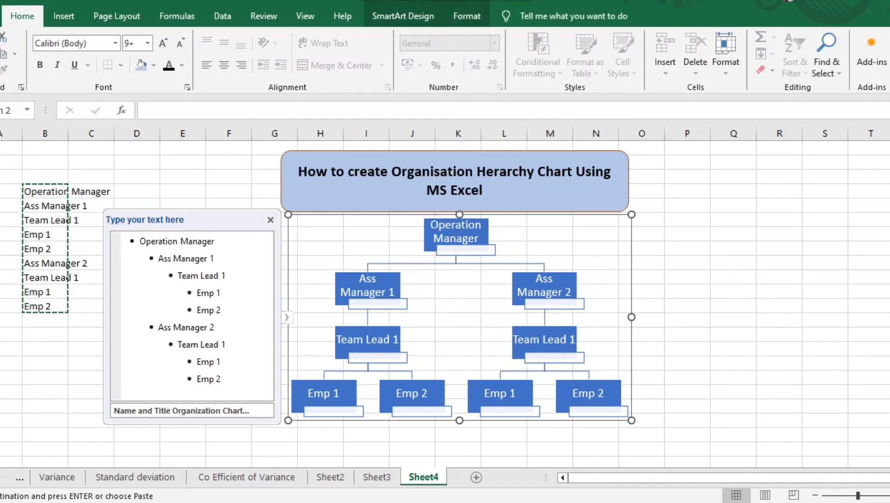
pyautogui.click(266, 191)
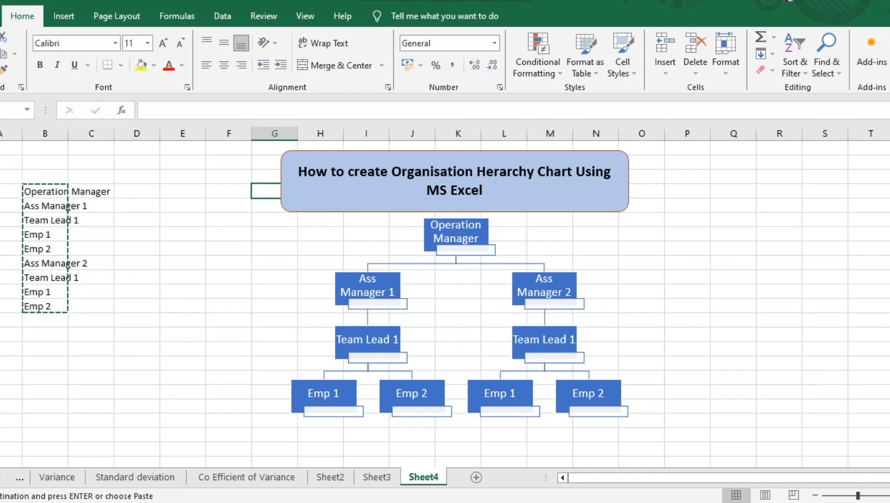
pyautogui.click(554, 357)
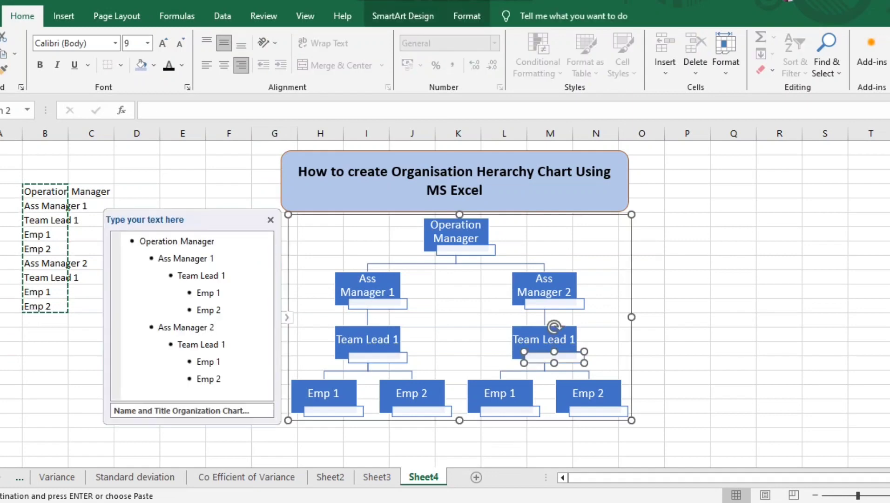
pyautogui.click(687, 334)
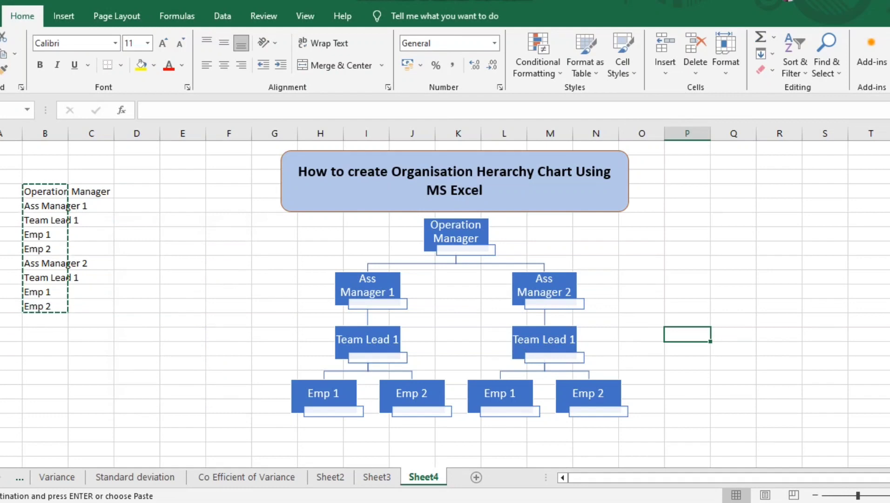
# - Change the organization chart's layout to Picture Organization Chart
pyautogui.click(459, 321)
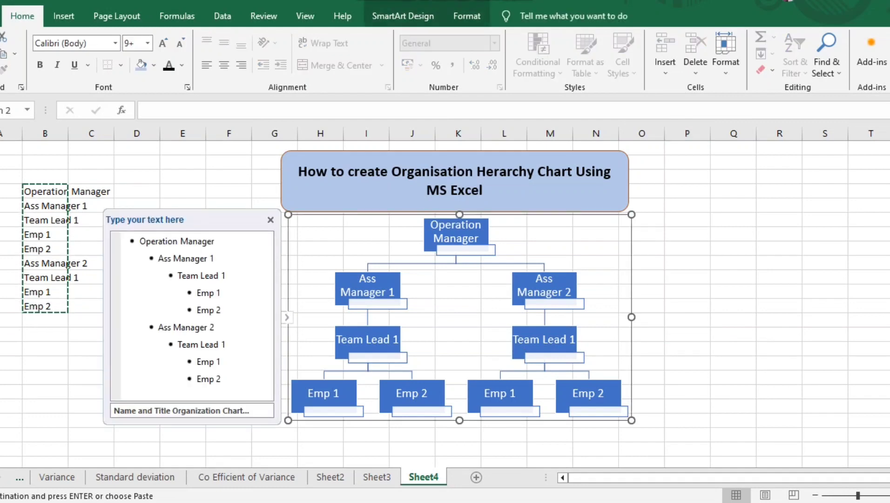
pyautogui.rightClick(538, 187)
pyautogui.click(618, 149)
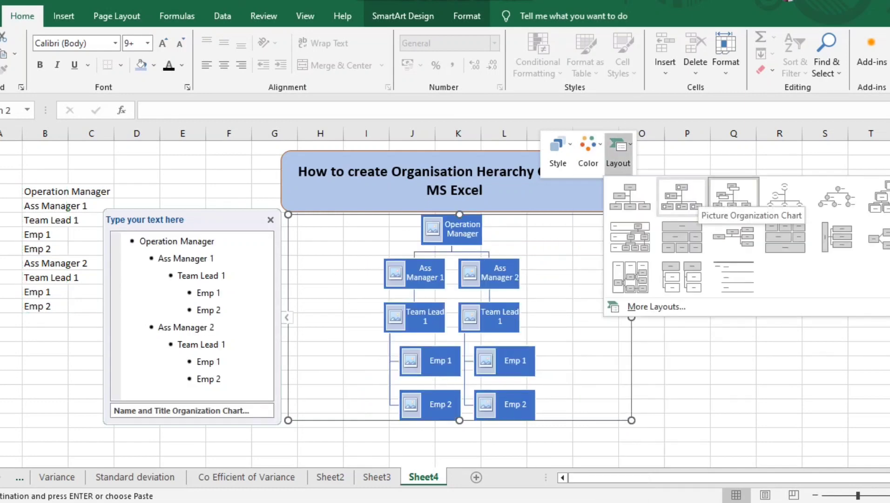
pyautogui.click(733, 195)
pyautogui.click(687, 277)
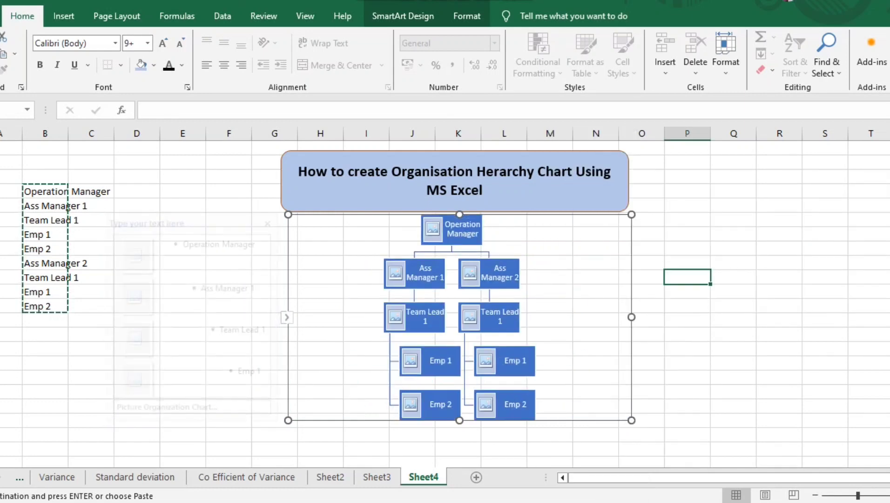
# - View the picture source options for the Ass Manager 1 picture placeholder without inserting a picture
pyautogui.click(395, 278)
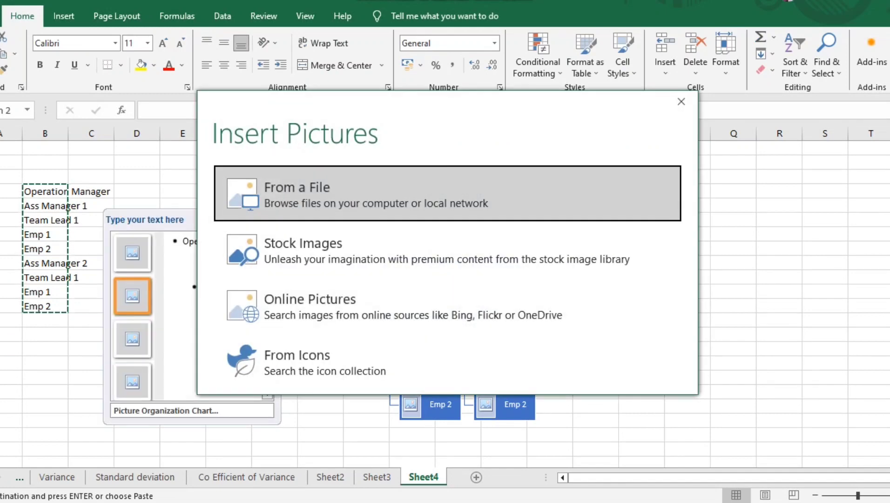
pyautogui.click(681, 102)
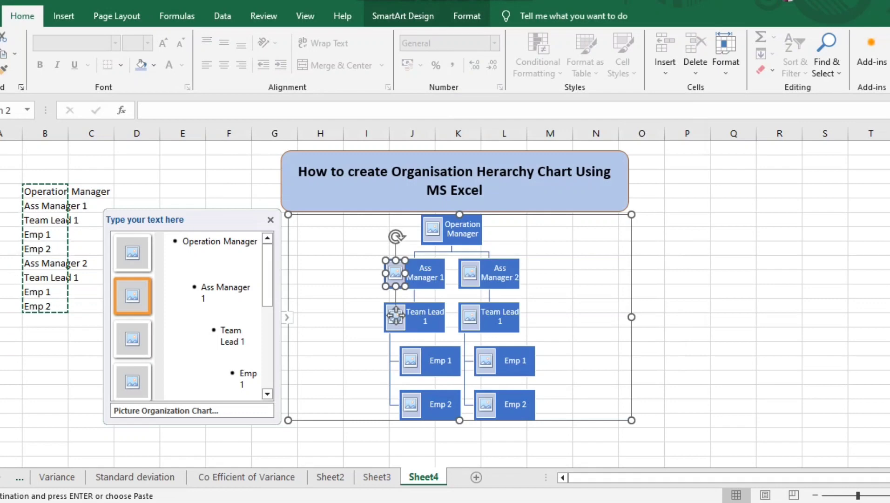
pyautogui.click(688, 291)
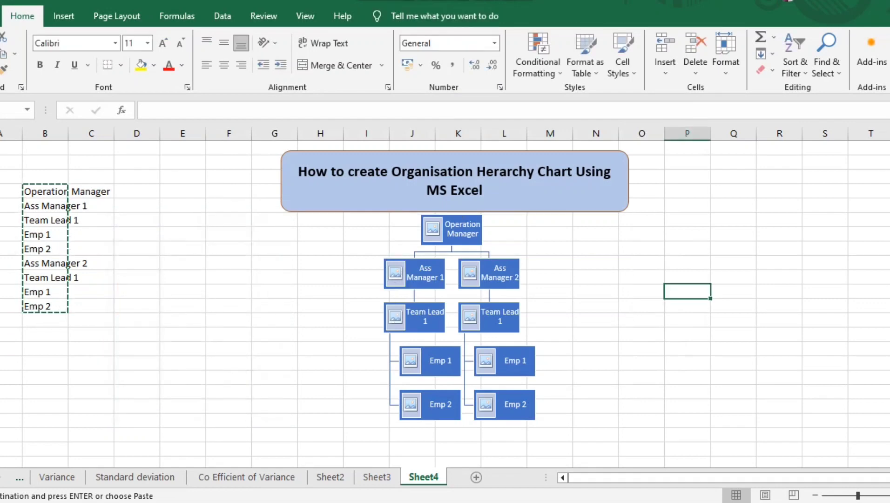